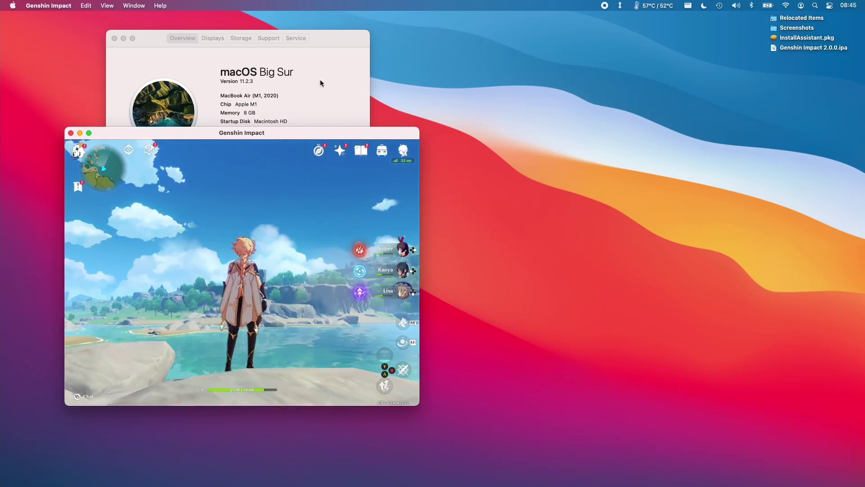
# Step: Display the Genshin Impact game in full screen
pyautogui.click(89, 132)
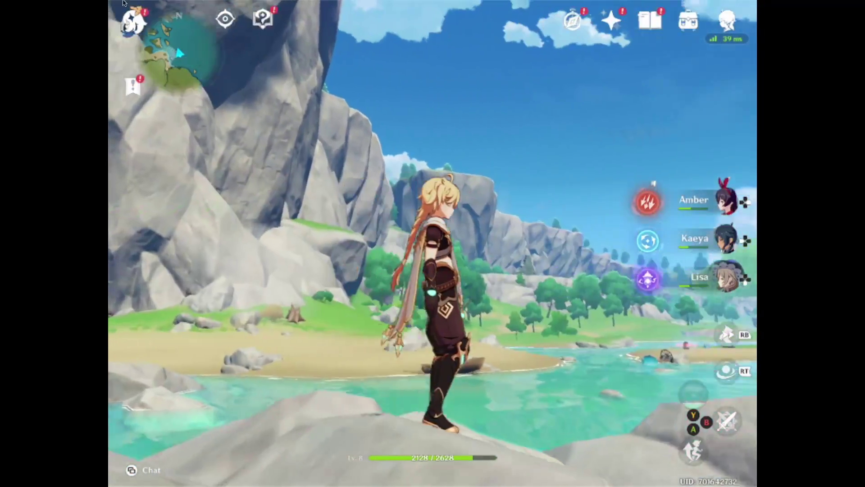
pyautogui.moveTo(123, 3)
pyautogui.click(25, 18)
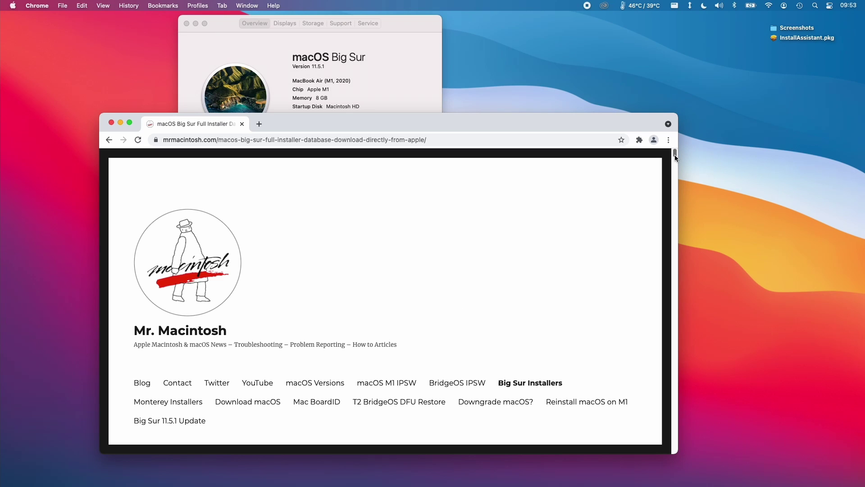
# Step: Copy the link address of the macOS Big Sur 11.2.3 InstallAssistant.pkg from the production download table
pyautogui.scroll(-15, 675, 156)
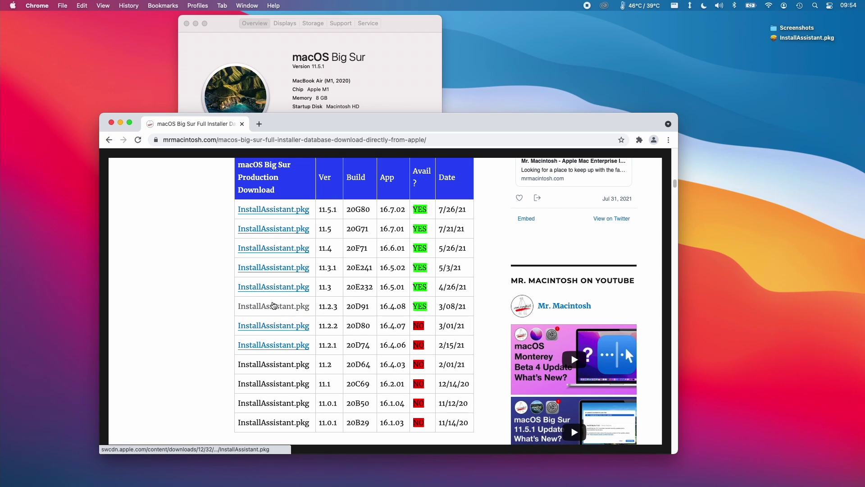
pyautogui.click(273, 307)
pyautogui.rightClick(266, 308)
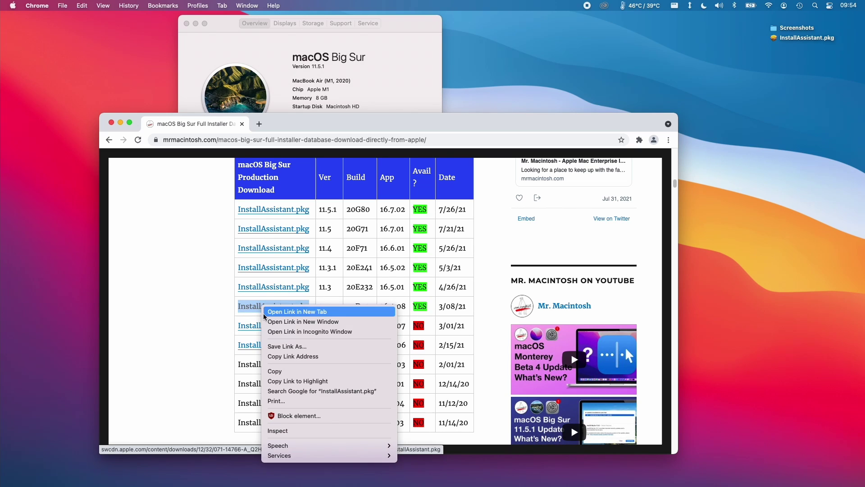
pyautogui.click(293, 356)
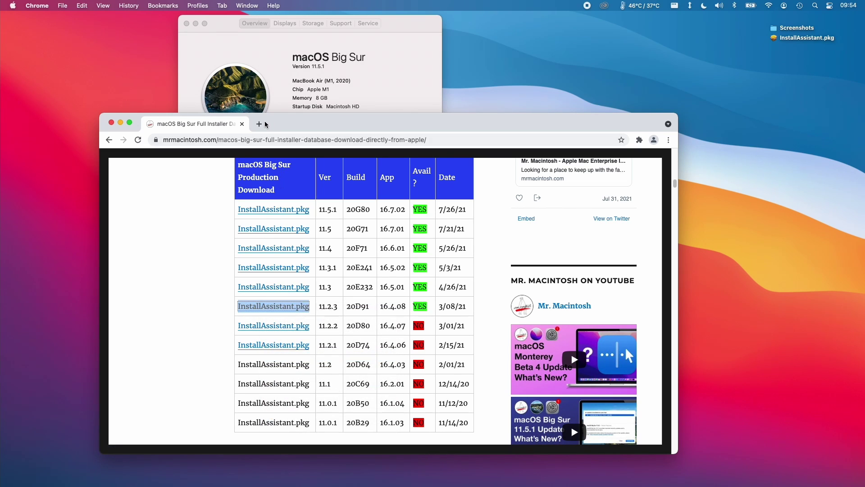
# Step: Load the copied InstallAssistant.pkg link in a new browser tab to download the package
pyautogui.press('super+t')
pyautogui.rightClick(267, 142)
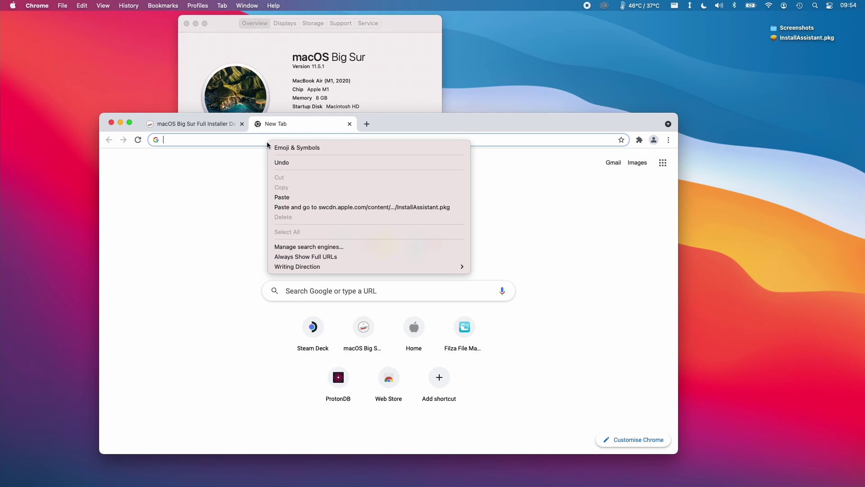
pyautogui.click(293, 199)
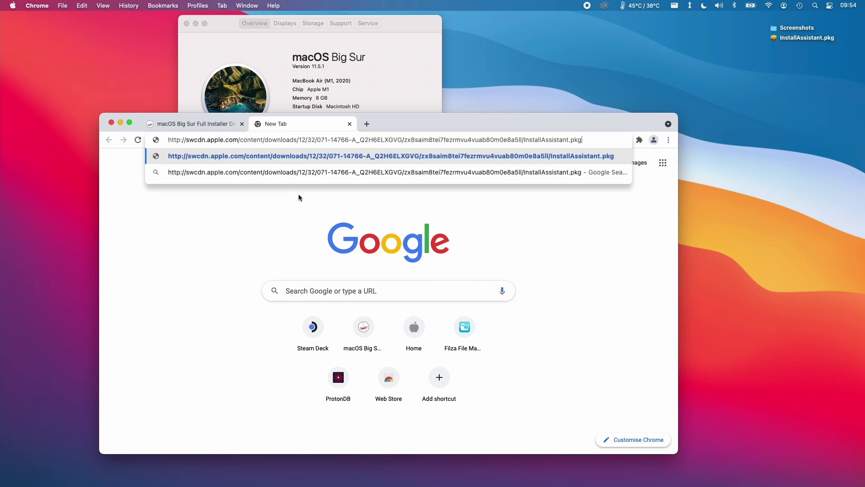
pyautogui.press('Return')
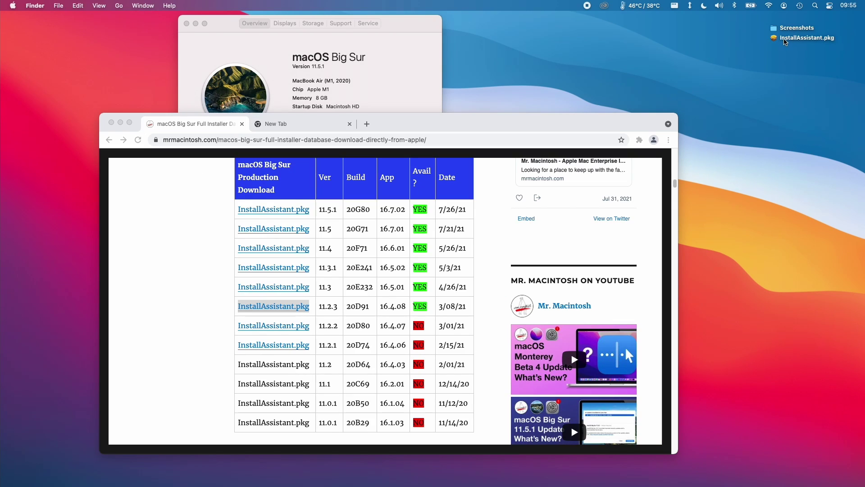
# Step: Install InstallAssistant.pkg from the desktop on Macintosh HD, authorising with the account password, and close the installer
pyautogui.click(777, 39)
pyautogui.doubleClick(777, 39)
pyautogui.click(550, 299)
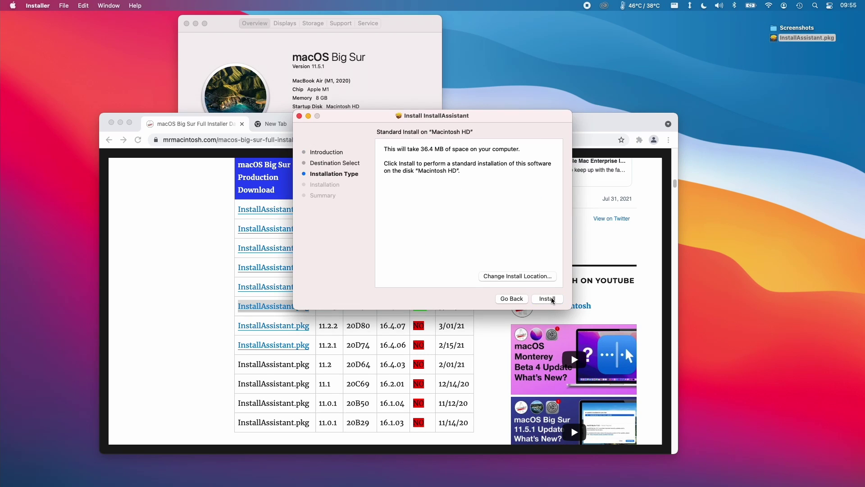
pyautogui.click(552, 301)
pyautogui.write('********')
pyautogui.press('Return')
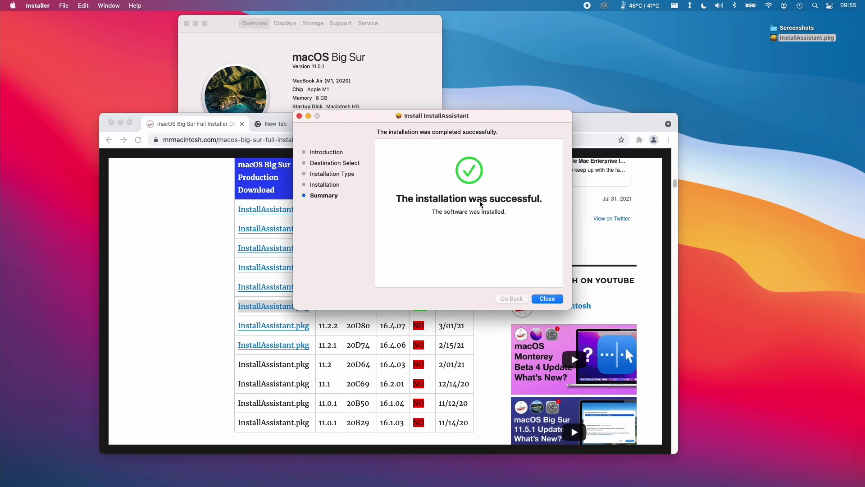
pyautogui.click(546, 300)
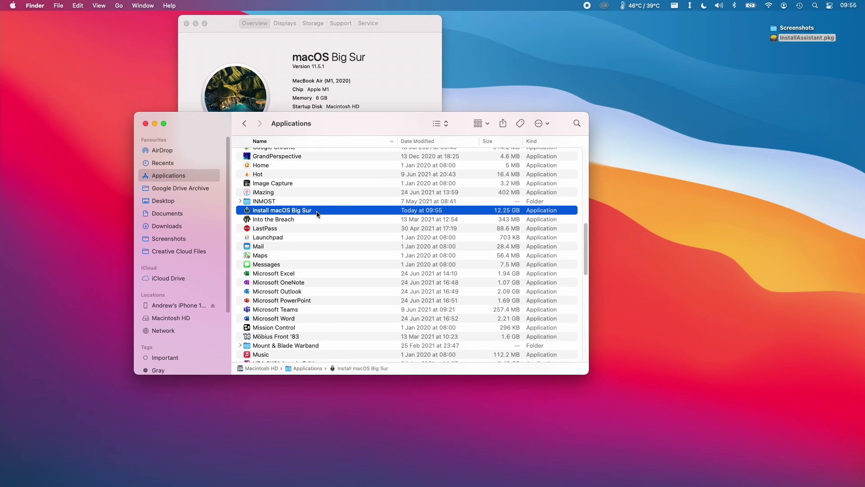
# Step: Launch Install macOS Big Sur from Applications, accept the licence agreement and proceed with Macintosh HD as the target disk
pyautogui.doubleClick(267, 210)
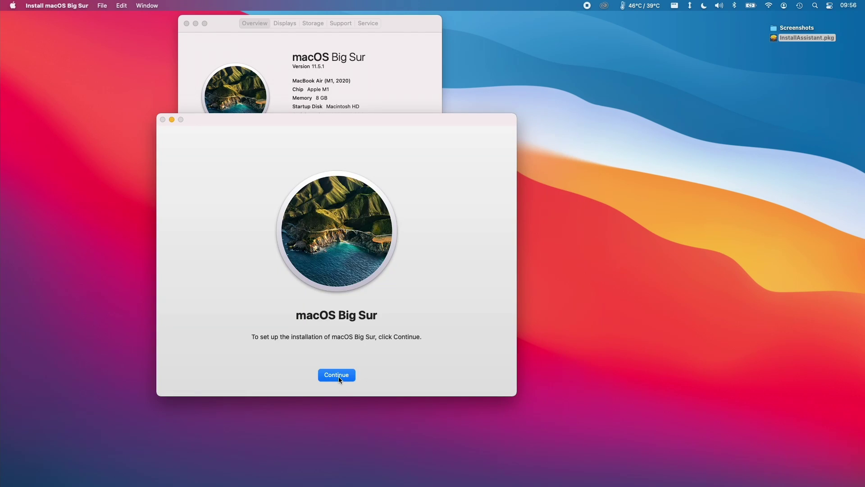
pyautogui.click(337, 377)
pyautogui.click(361, 378)
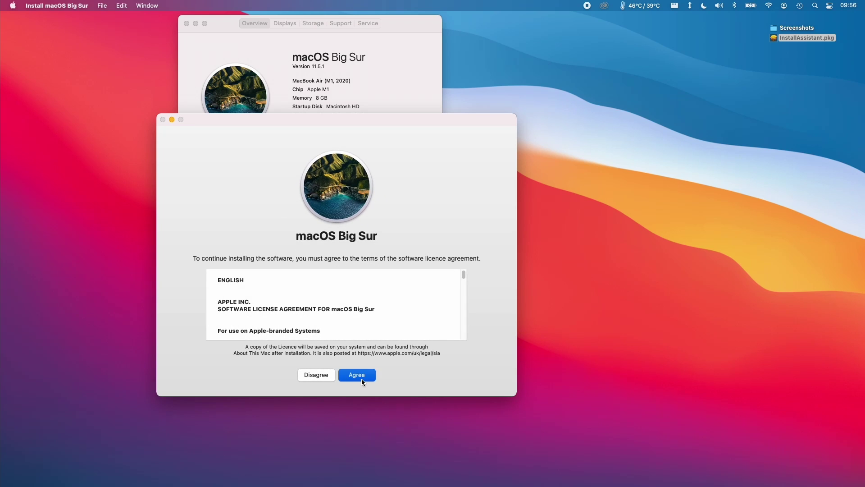
pyautogui.click(370, 291)
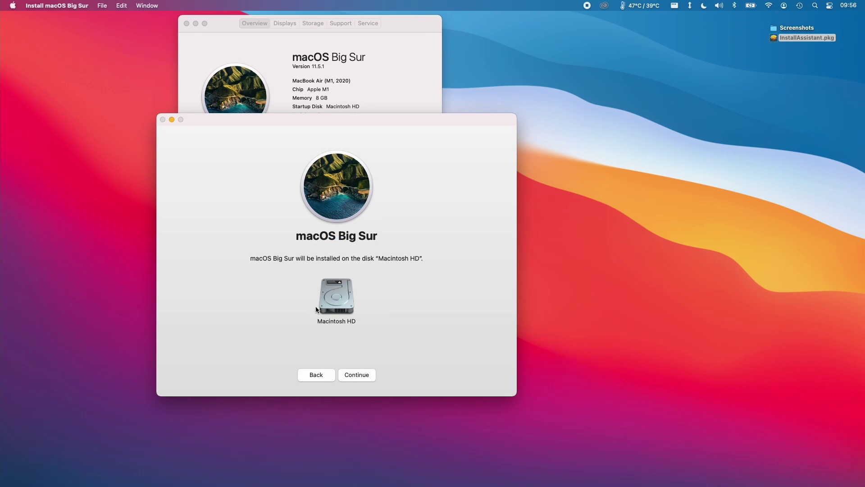
pyautogui.click(356, 375)
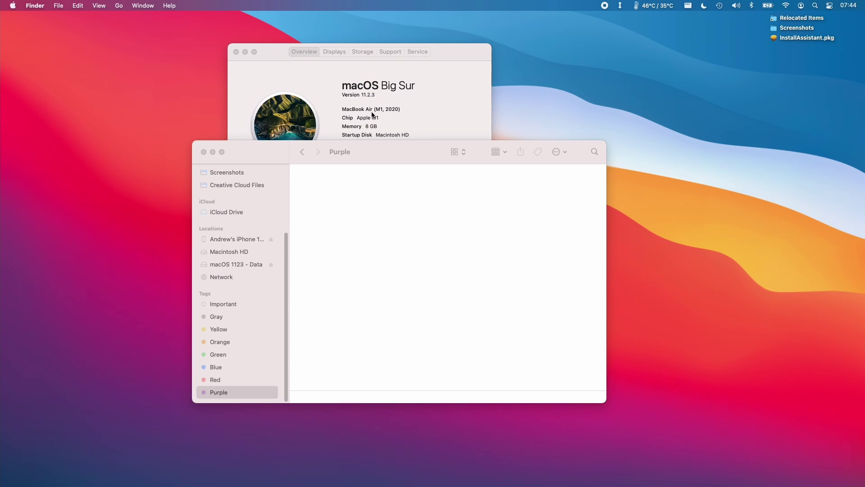
# Step: Examine the Configuration folder's contents inside Relocated Items on the desktop, and close the folder window
pyautogui.click(775, 21)
pyautogui.doubleClick(791, 22)
pyautogui.moveTo(397, 149); pyautogui.dragTo(607, 80)
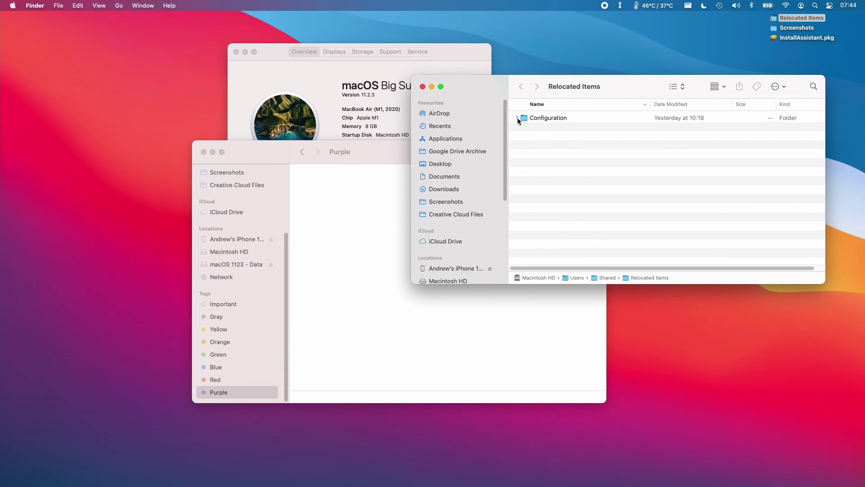
pyautogui.click(517, 118)
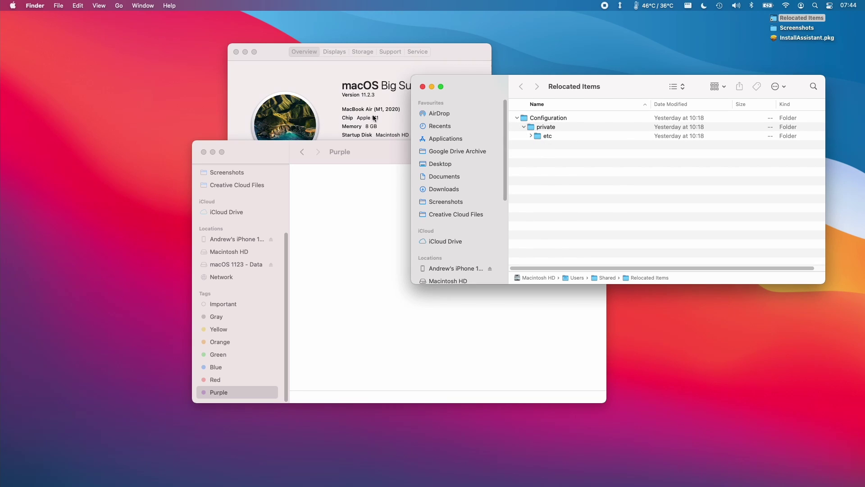
pyautogui.click(423, 87)
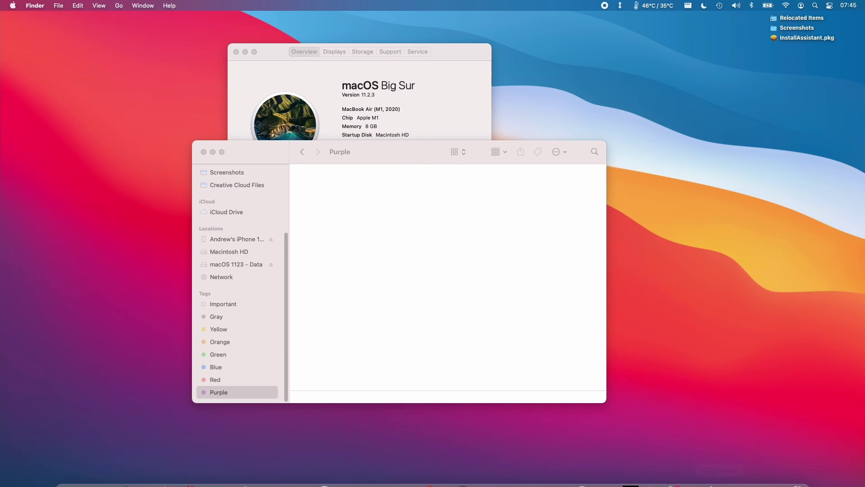
# Step: Switch to iMazing, open Manage Apps for the iPhone 12 Pro and search its app library for "genshin"
pyautogui.click(693, 472)
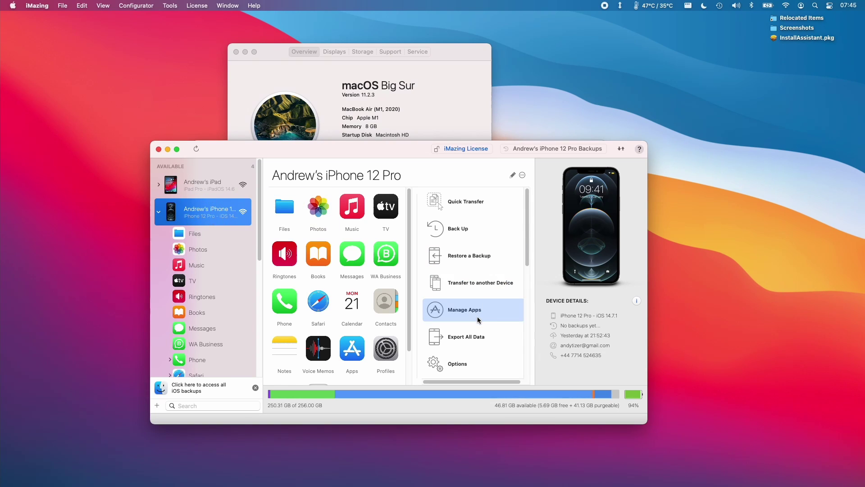
pyautogui.click(455, 314)
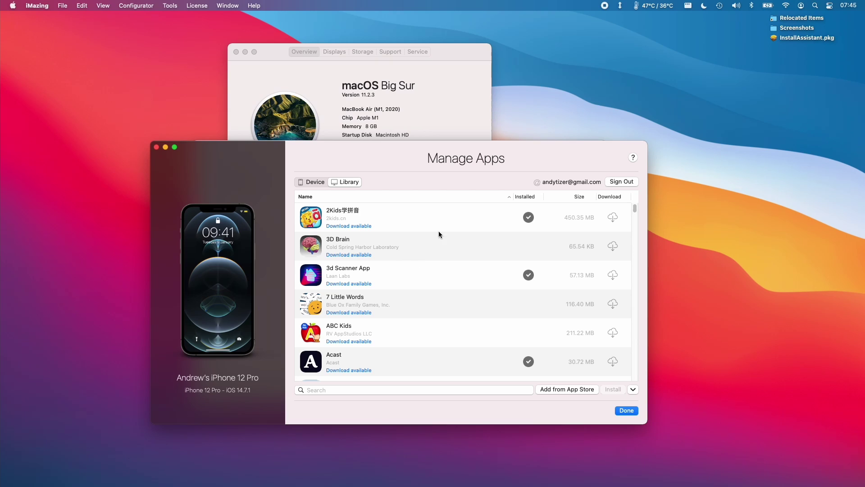
pyautogui.click(437, 391)
pyautogui.write('genshin')
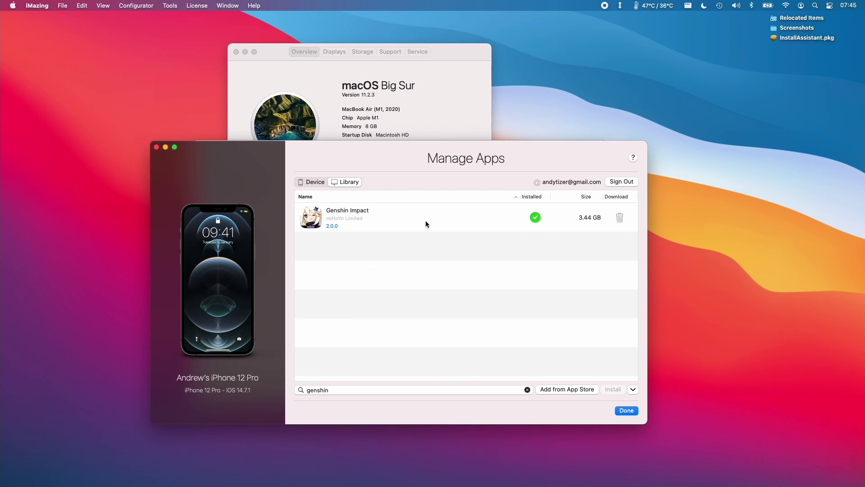
# Step: Export the Genshin Impact app from the library to the desktop as an .IPA file
pyautogui.click(327, 217)
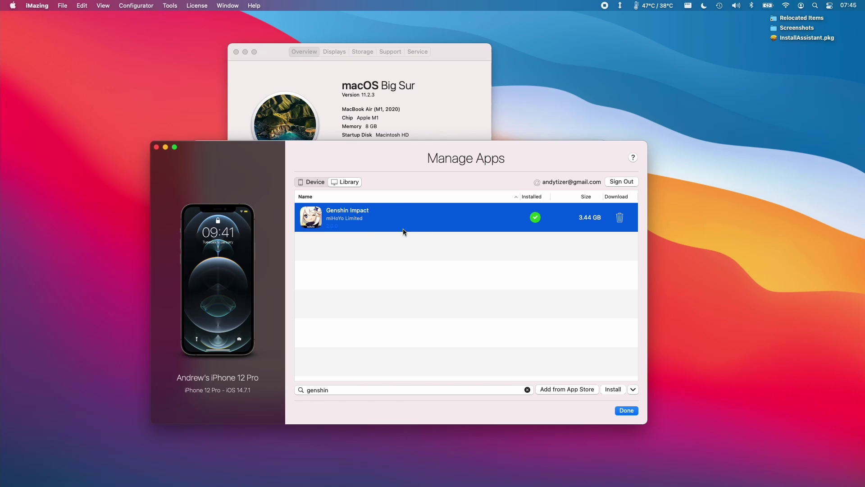
pyautogui.rightClick(385, 220)
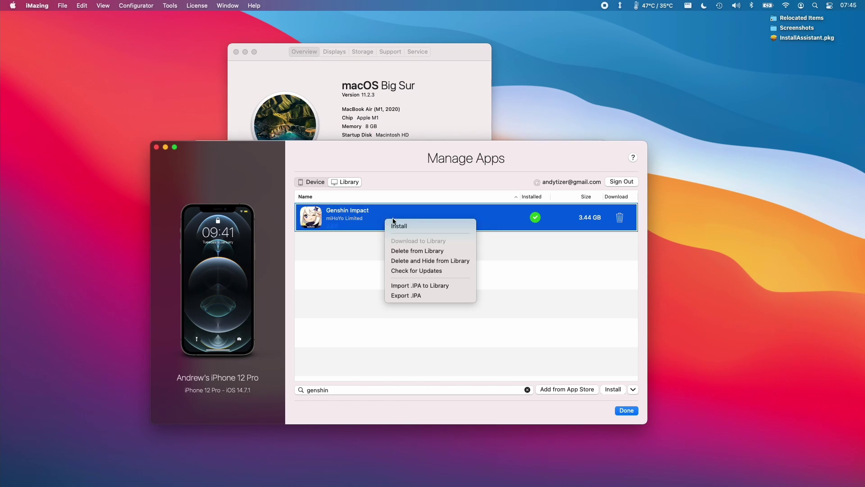
pyautogui.click(427, 296)
pyautogui.click(553, 381)
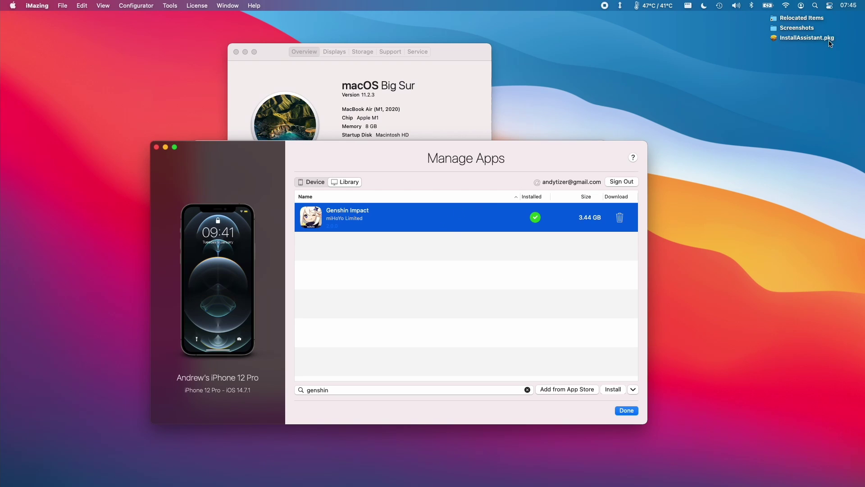
# Step: Install Genshin Impact from Genshin Impact 2.0.0.ipa on the desktop and launch it from Applications
pyautogui.click(747, 58)
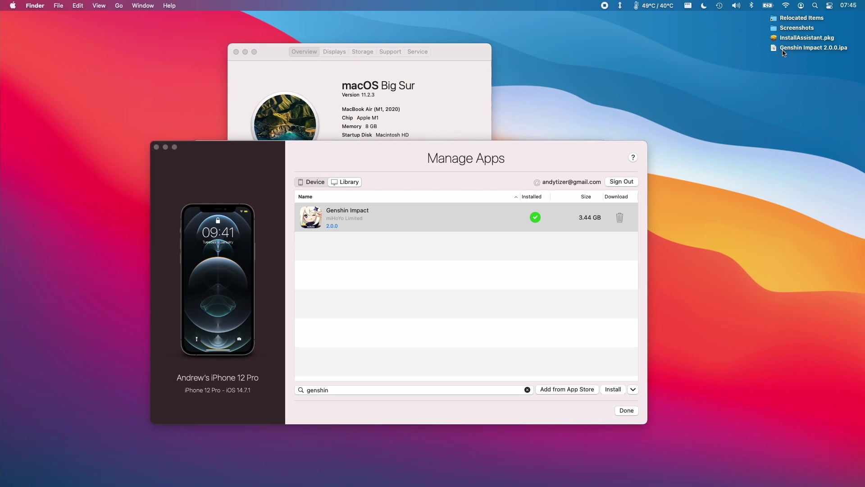
pyautogui.press('super+o')
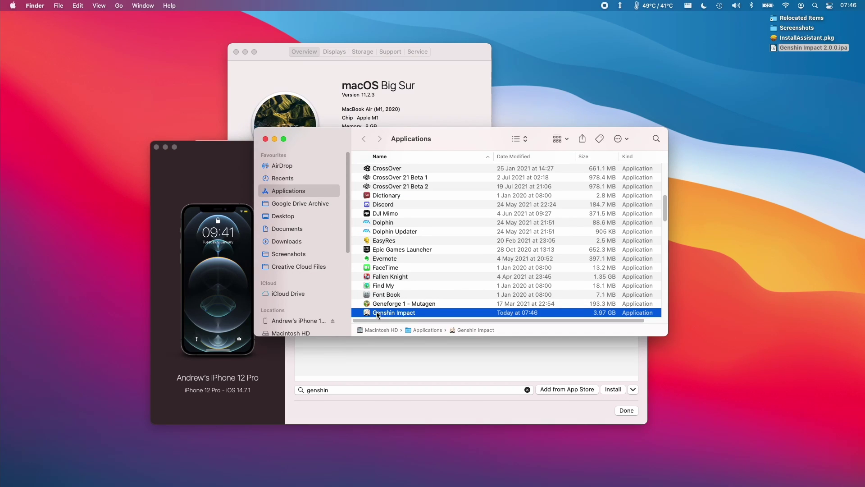
pyautogui.doubleClick(375, 313)
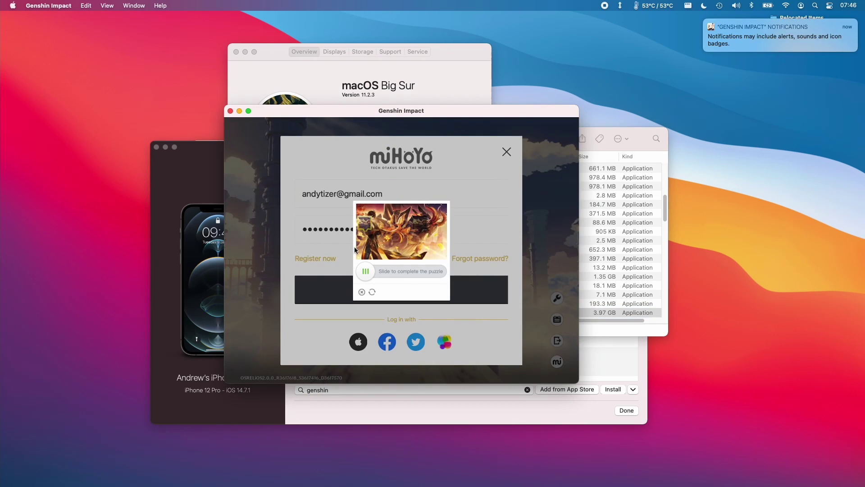
# Step: Solve the login slider puzzle and submit the verification code sent to the linked email
pyautogui.moveTo(373, 273); pyautogui.dragTo(392, 271)
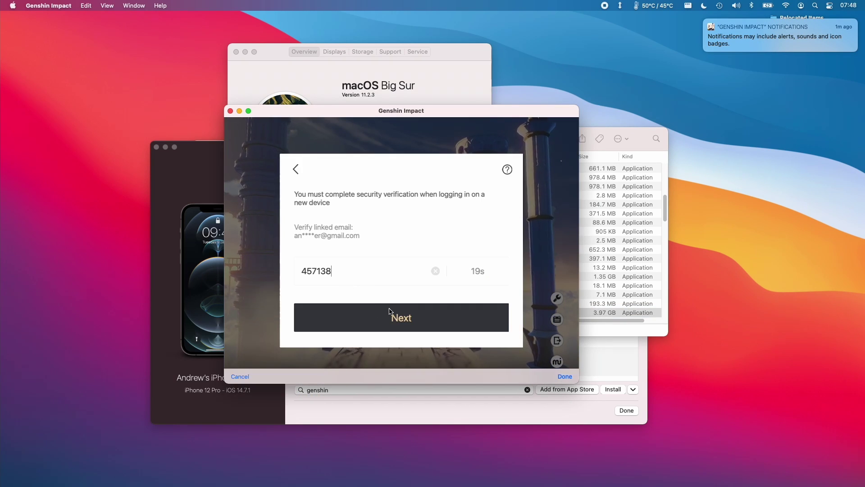
pyautogui.click(391, 311)
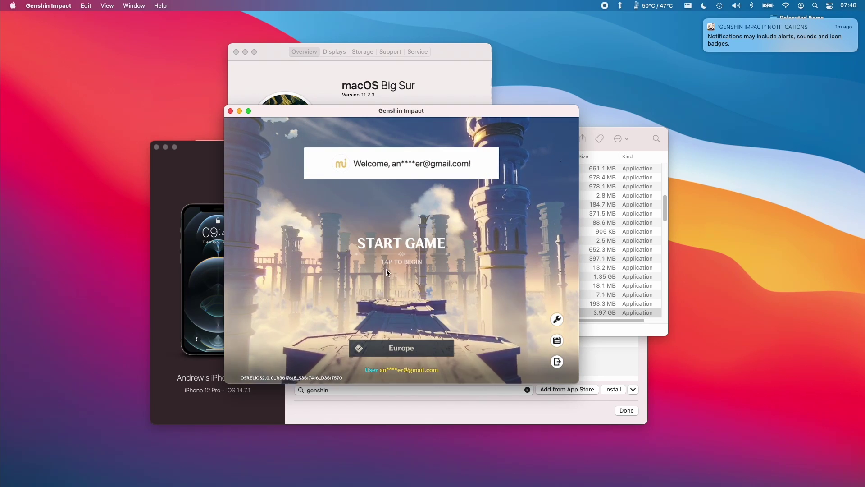
# Step: Start the game on the Europe server, enter the world and move the character with the on-screen joystick
pyautogui.click(407, 264)
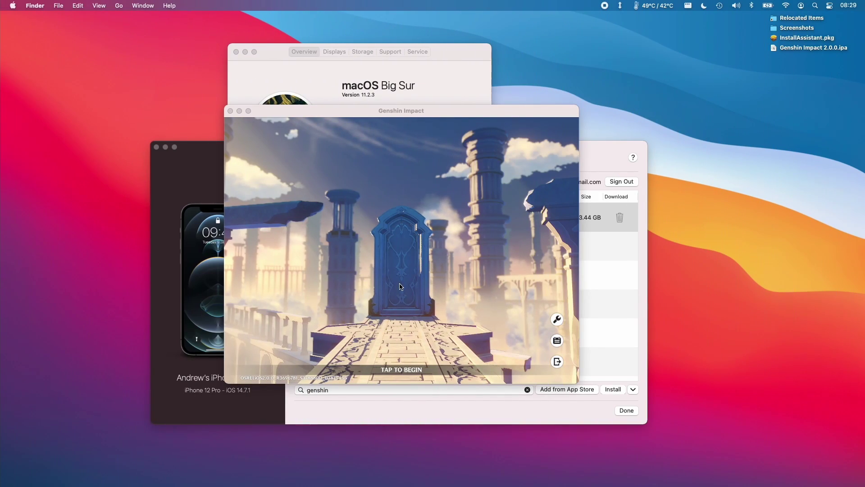
pyautogui.click(390, 270)
pyautogui.click(389, 269)
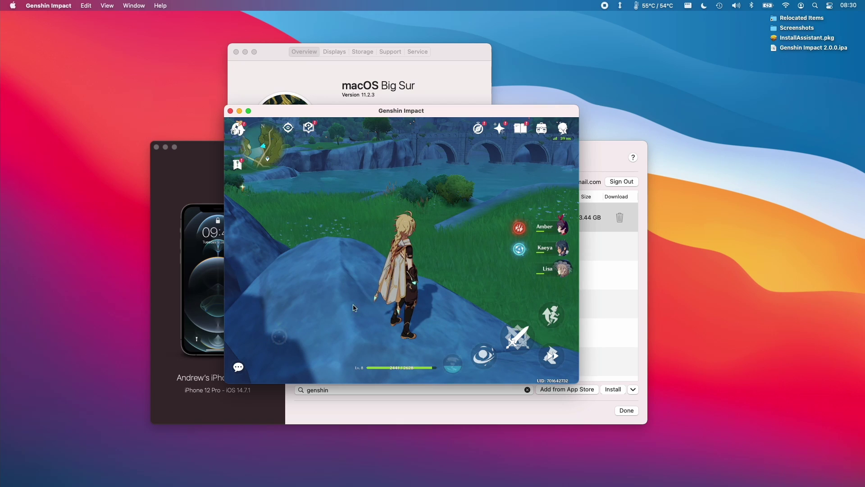
pyautogui.moveTo(276, 342); pyautogui.dragTo(284, 313)
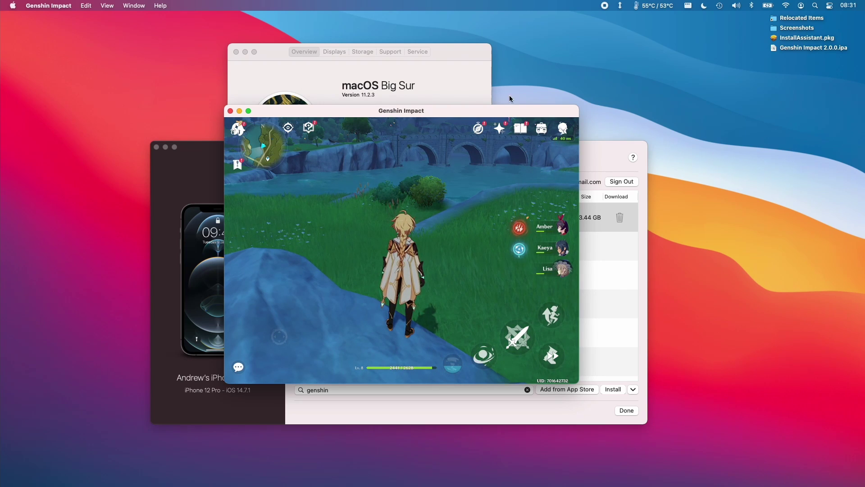
# Step: Check the Xbox Wireless Controller's connection in the Bluetooth preferences, and close them
pyautogui.click(751, 6)
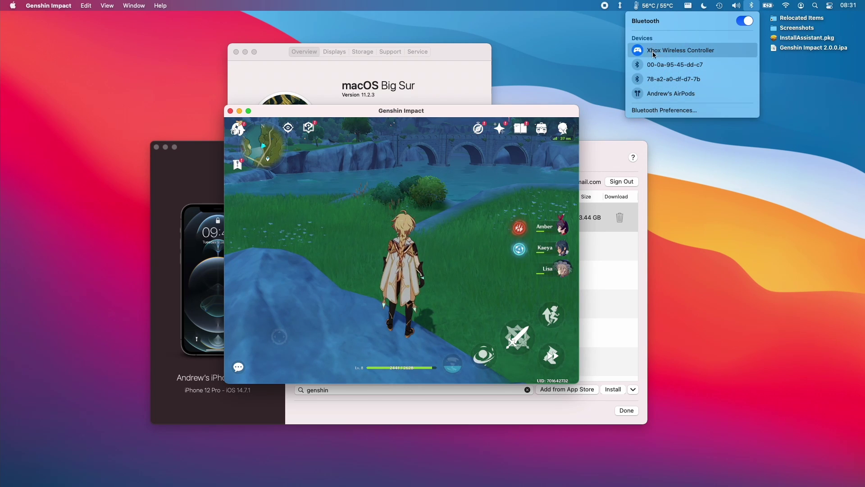
pyautogui.click(667, 110)
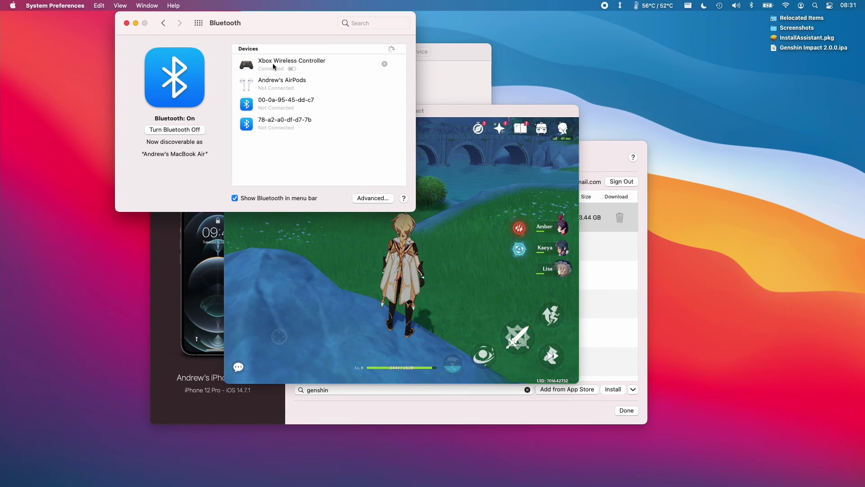
pyautogui.click(306, 58)
pyautogui.click(127, 23)
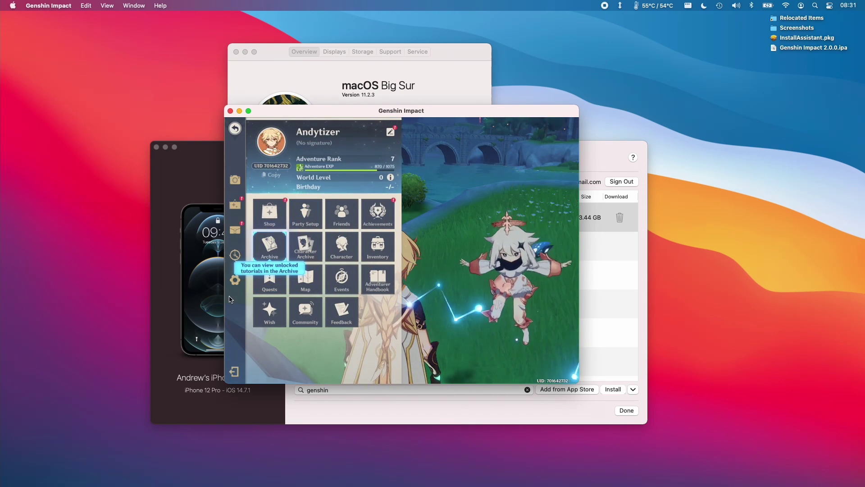
# Step: Open the game's settings and change the control type to Controller
pyautogui.click(235, 279)
pyautogui.click(540, 165)
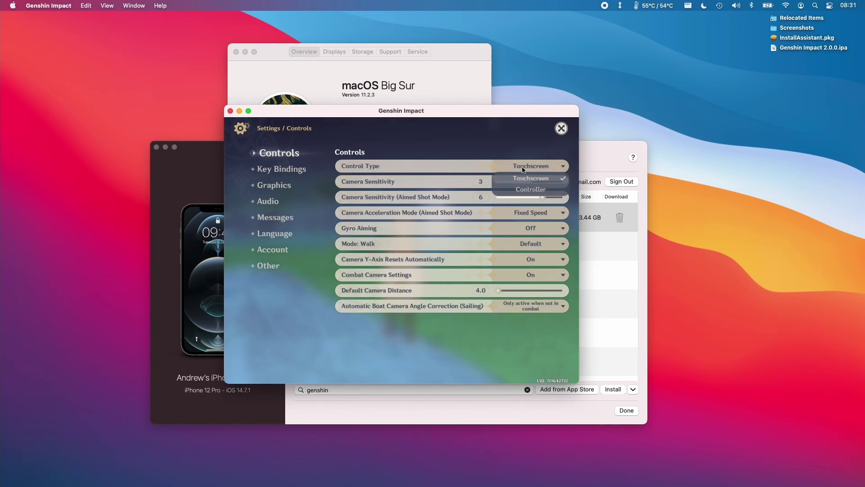
pyautogui.click(525, 190)
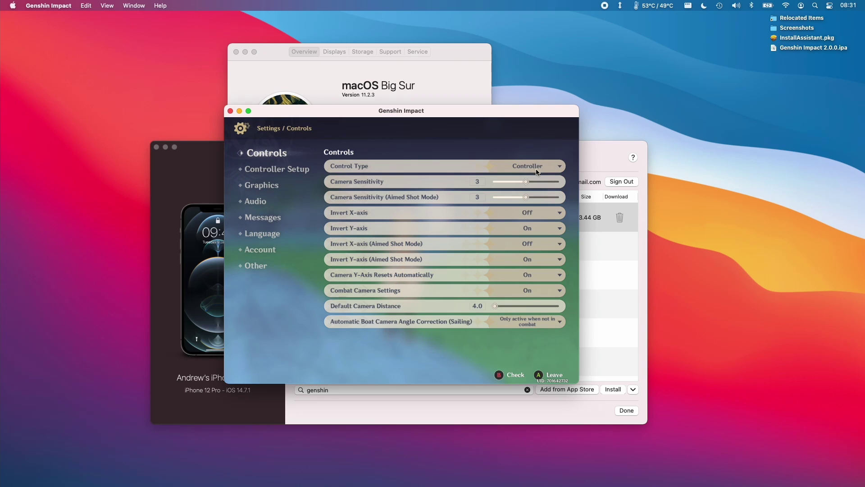
# Step: In the controller setup, set the system buttons to A for Confirm and B for Cancel, and return to the game world
pyautogui.press('Down')
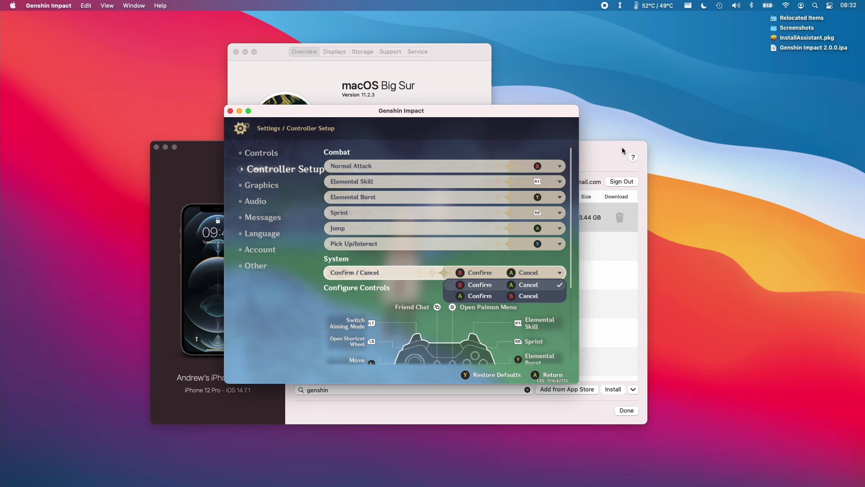
pyautogui.press('Down')
pyautogui.press('Return')
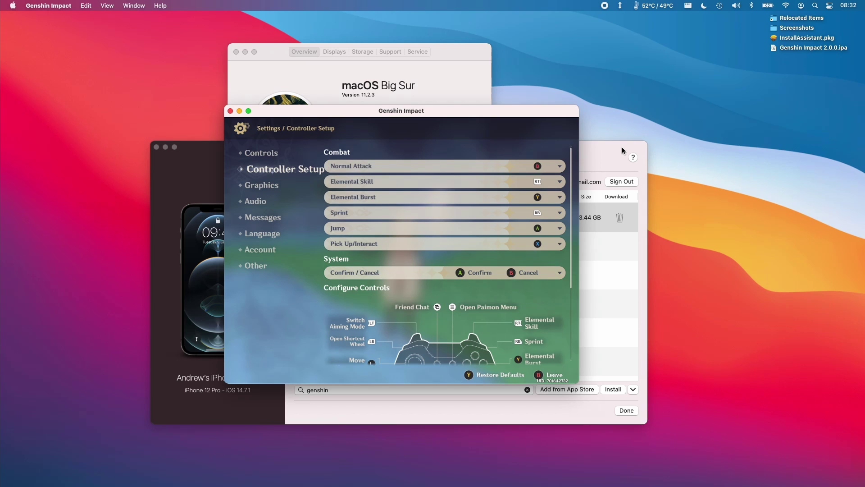
pyautogui.press('Escape')
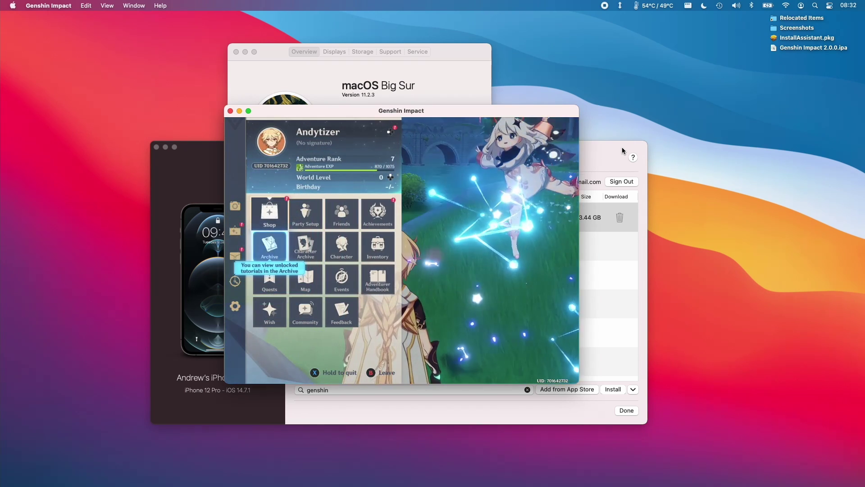
pyautogui.press('Escape')
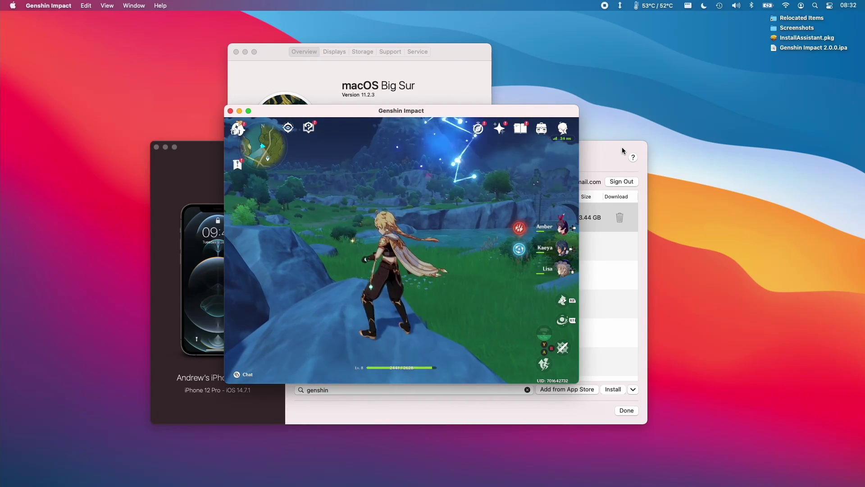
# Step: Switch the game to full screen, turn the camera towards the stone bridge and run the character across the rock
pyautogui.click(249, 112)
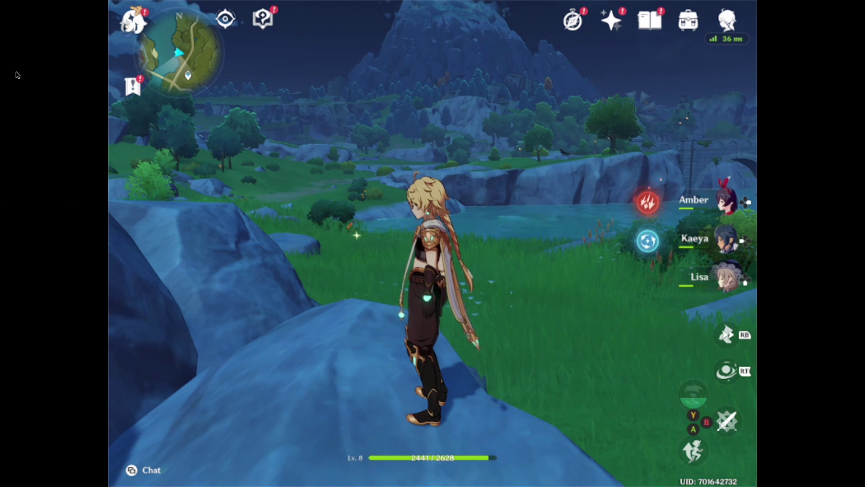
pyautogui.moveTo(697, 176); pyautogui.dragTo(863, 258)
pyautogui.press('w')
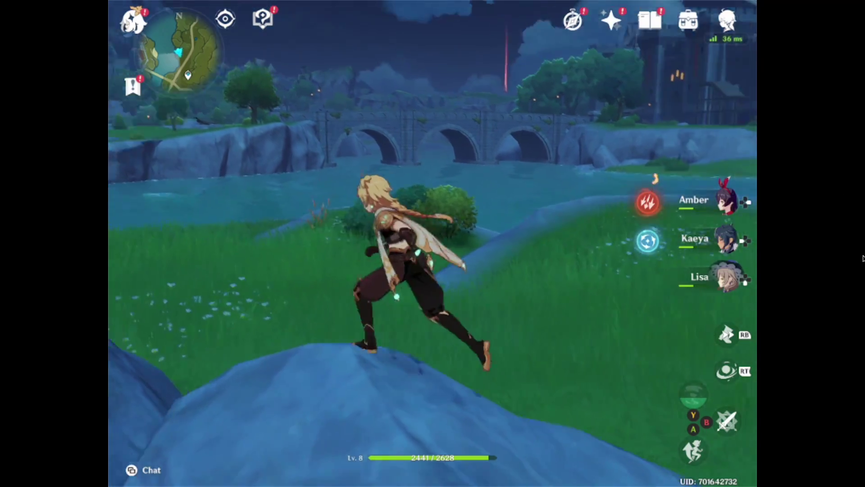